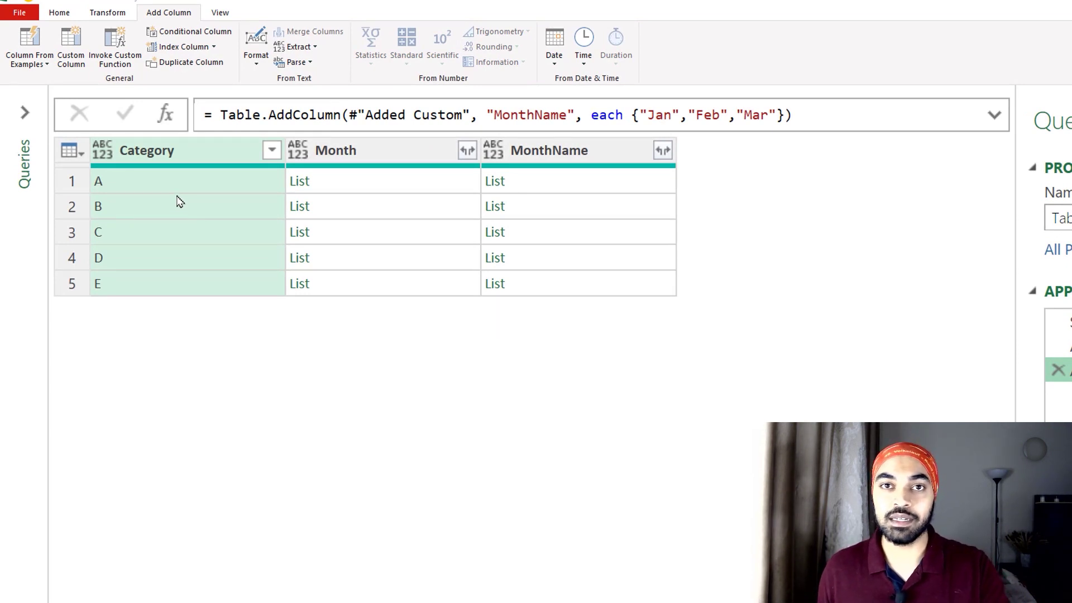
click(389, 152)
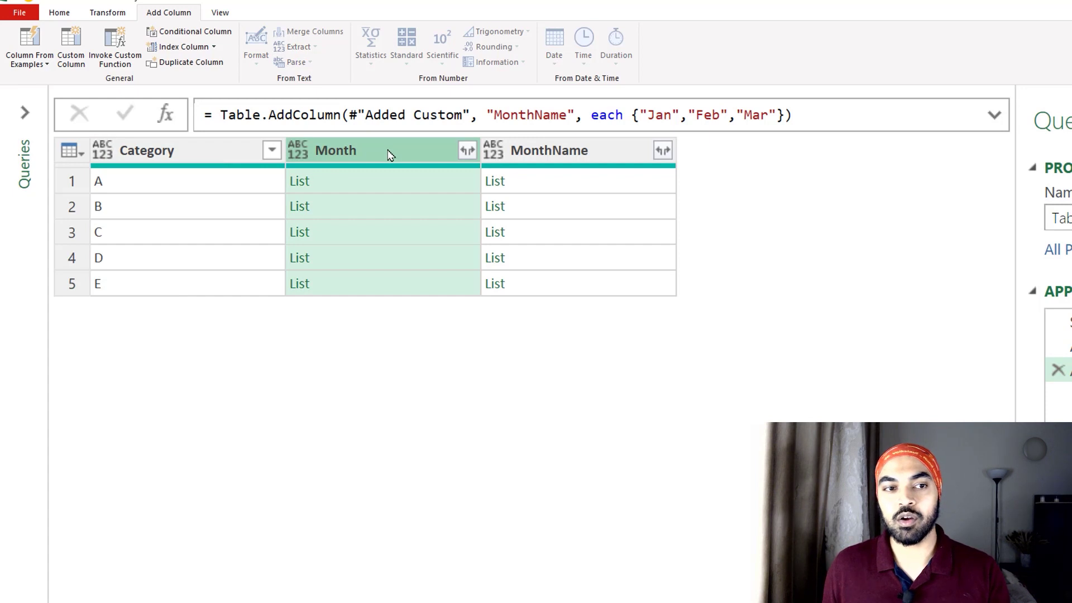
click(584, 156)
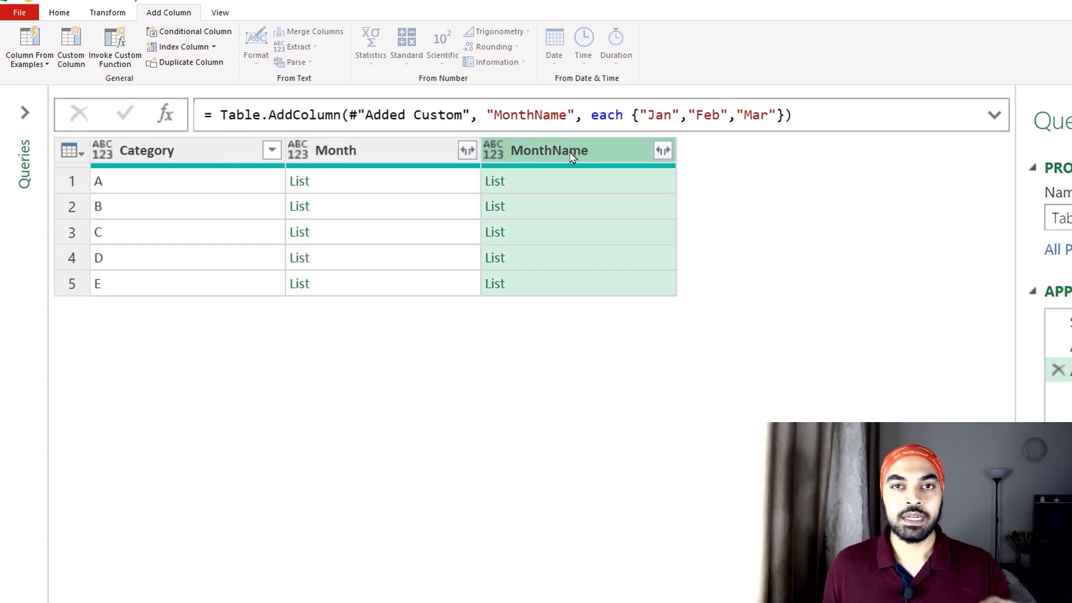
click(428, 180)
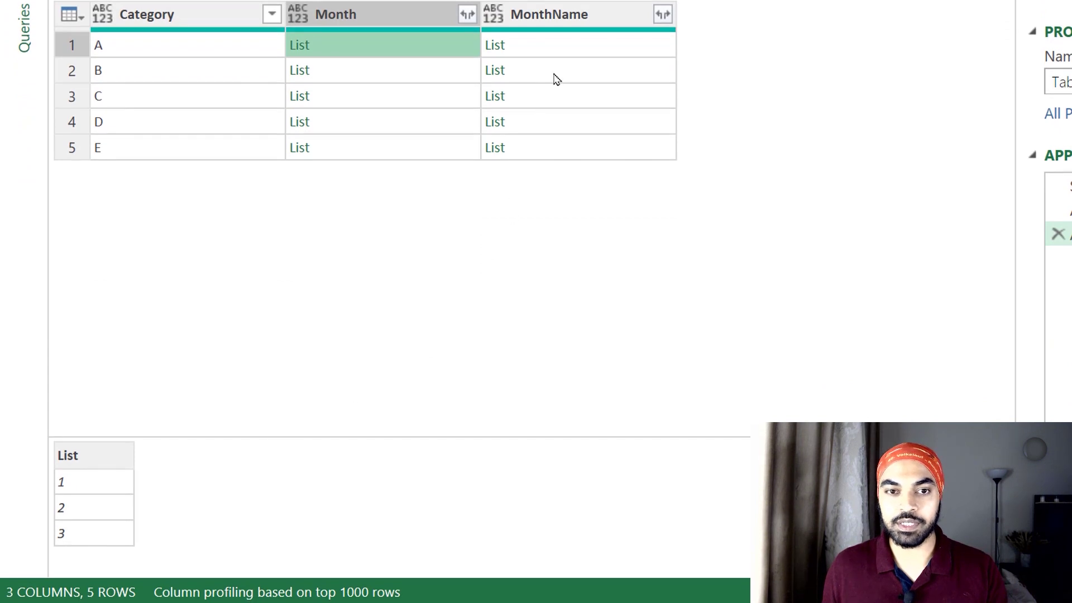
click(570, 51)
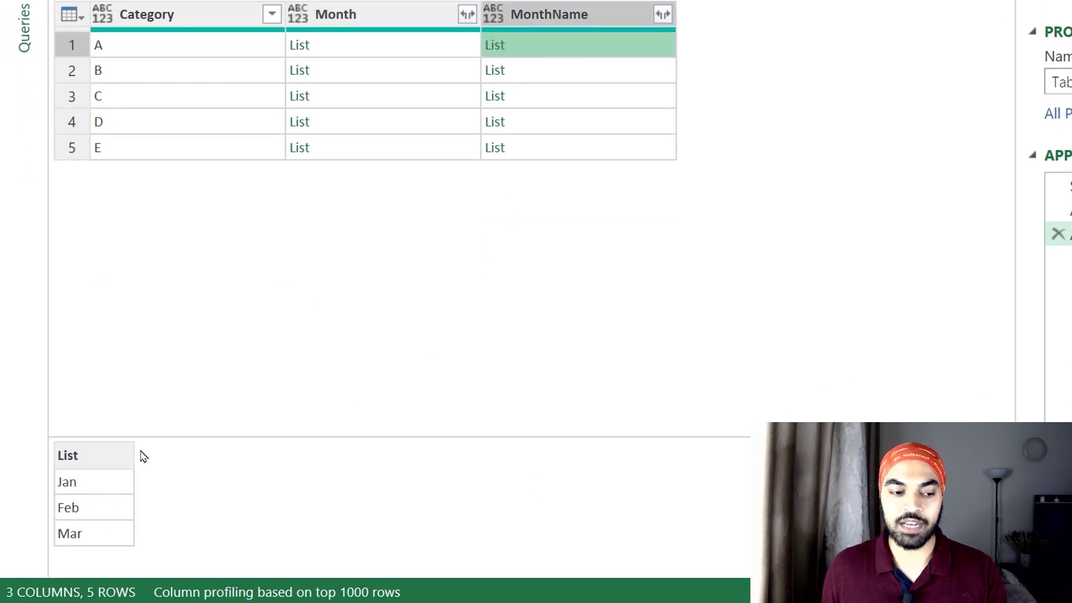
drag(148, 436, 183, 227)
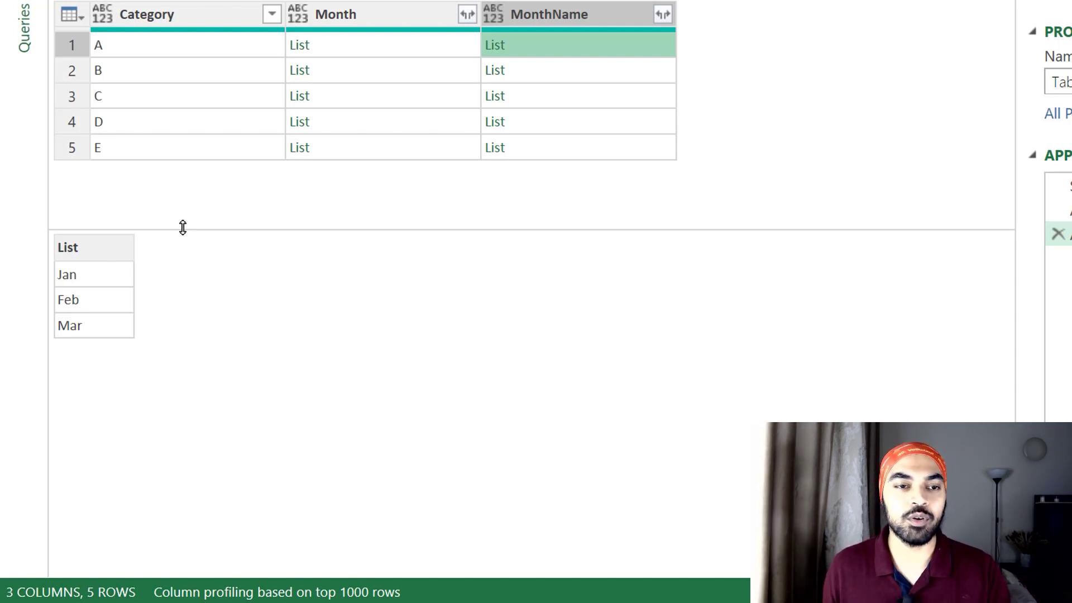
click(373, 17)
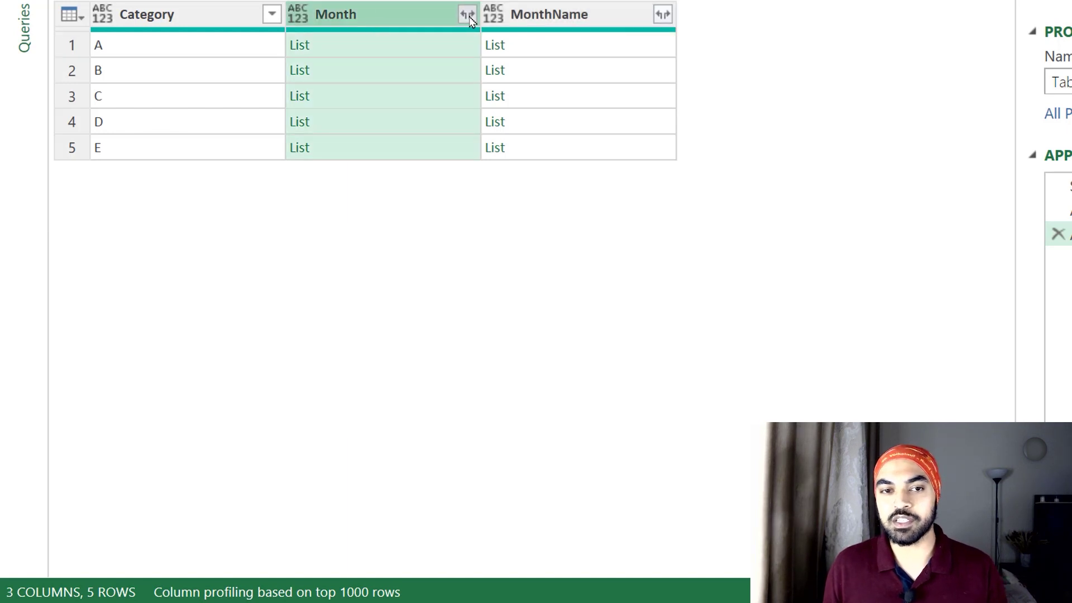
click(467, 14)
click(427, 52)
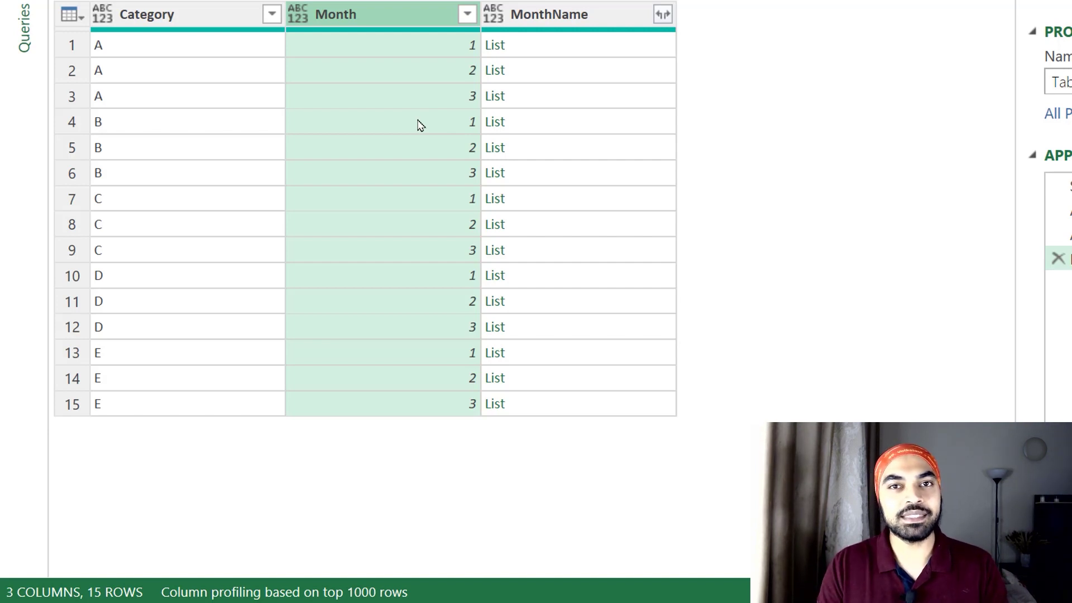
click(459, 45)
click(458, 69)
click(452, 101)
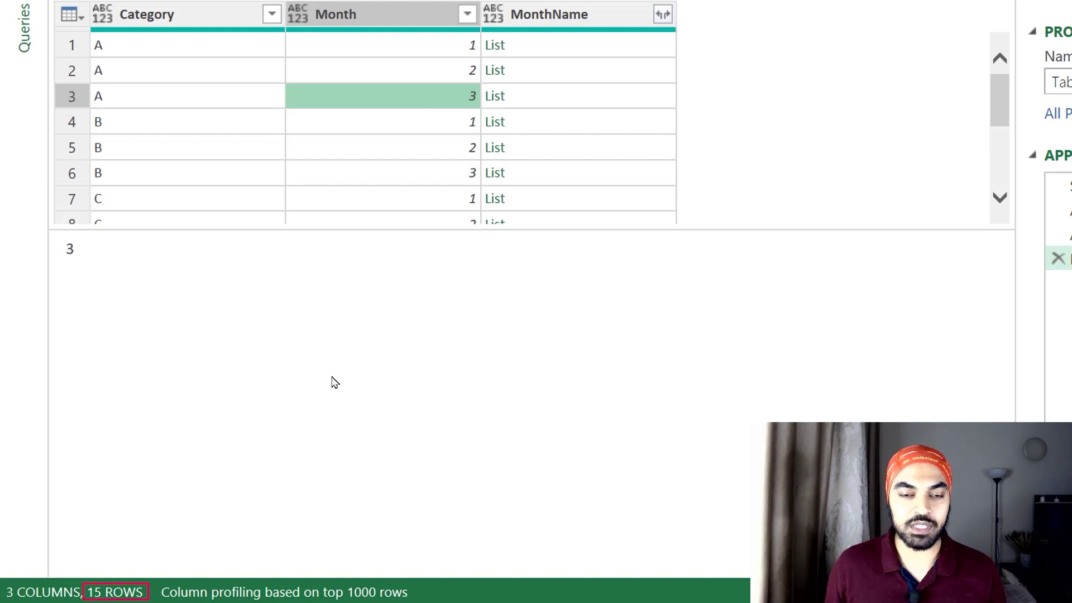
click(617, 45)
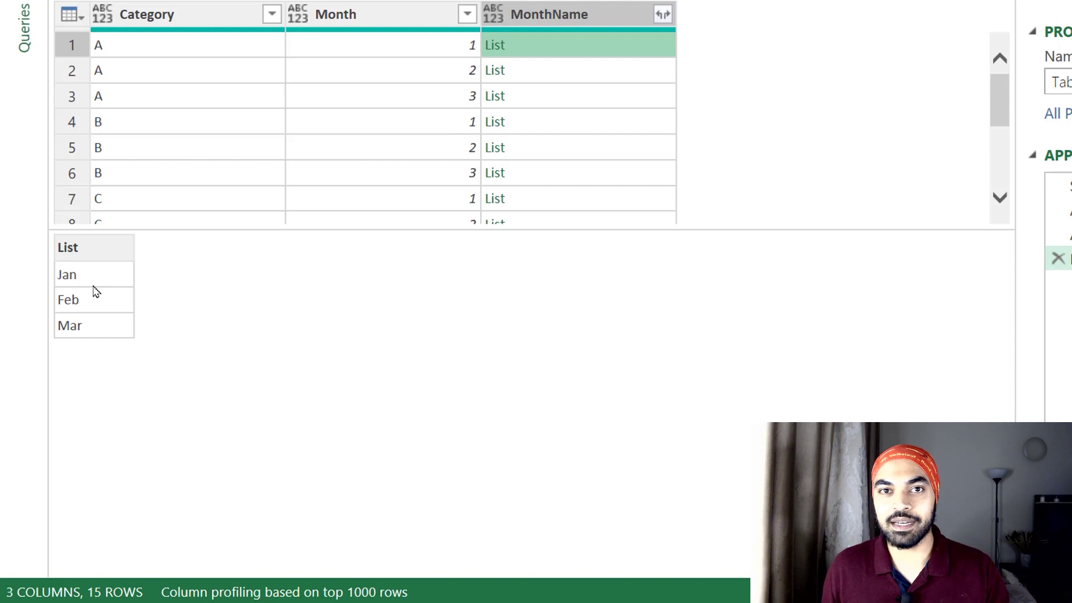
click(663, 15)
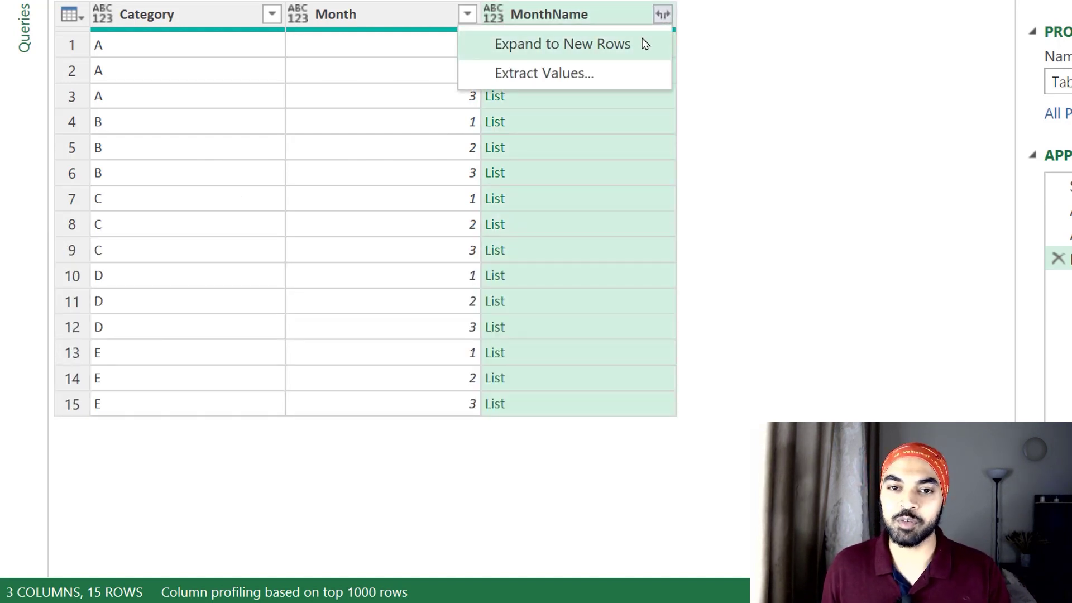
click(644, 43)
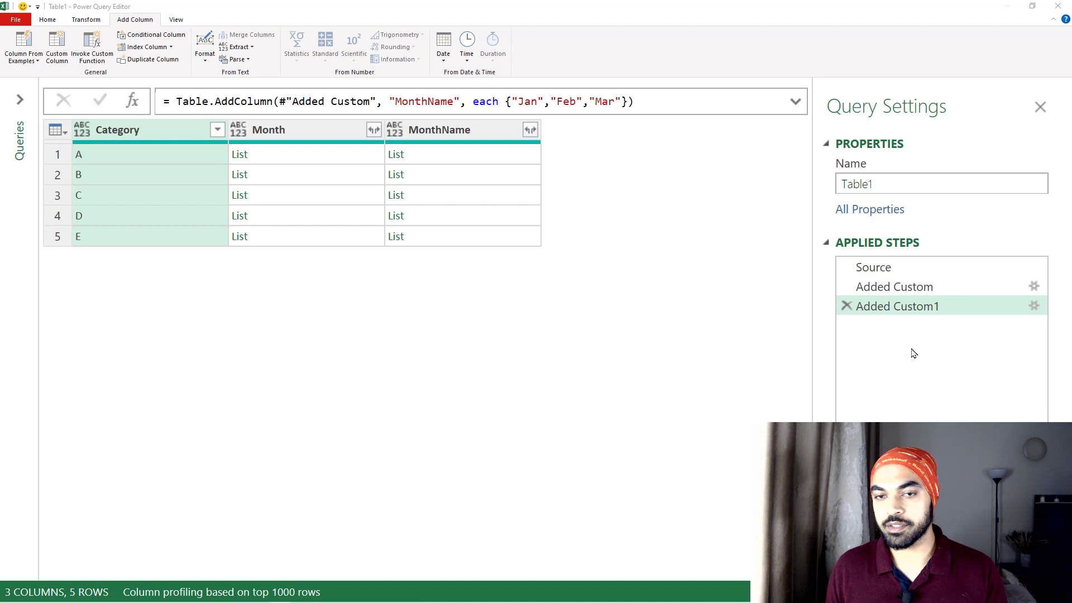
click(270, 135)
click(471, 134)
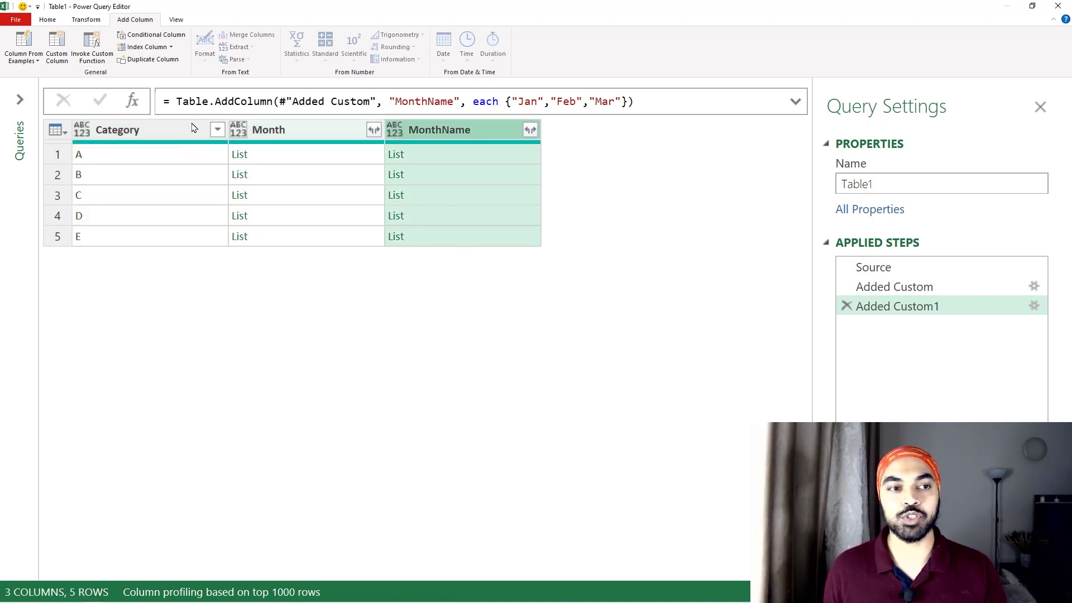
click(153, 128)
click(299, 139)
click(444, 140)
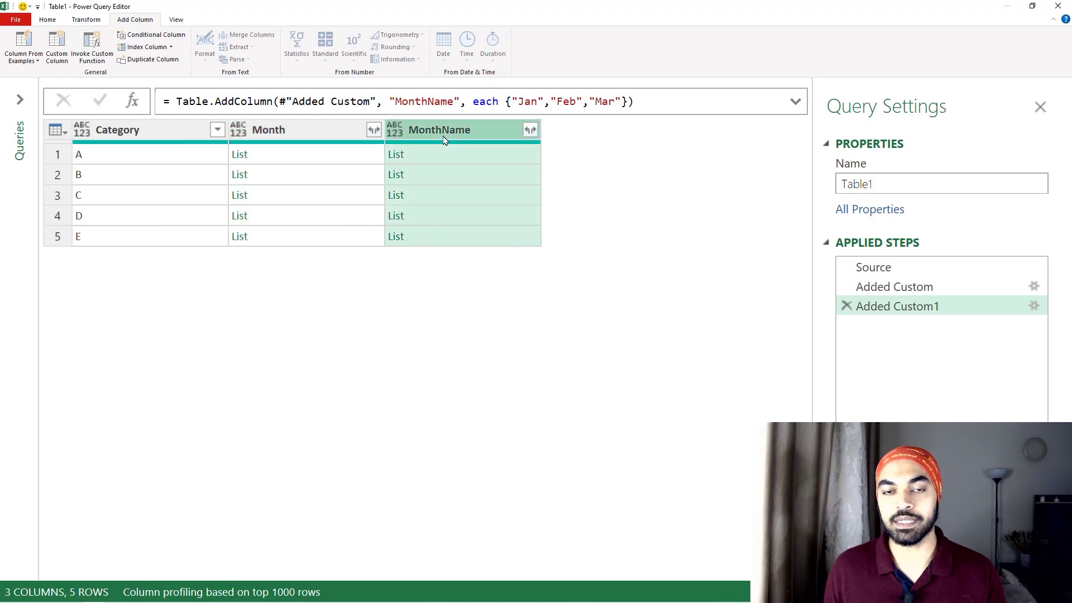
click(311, 140)
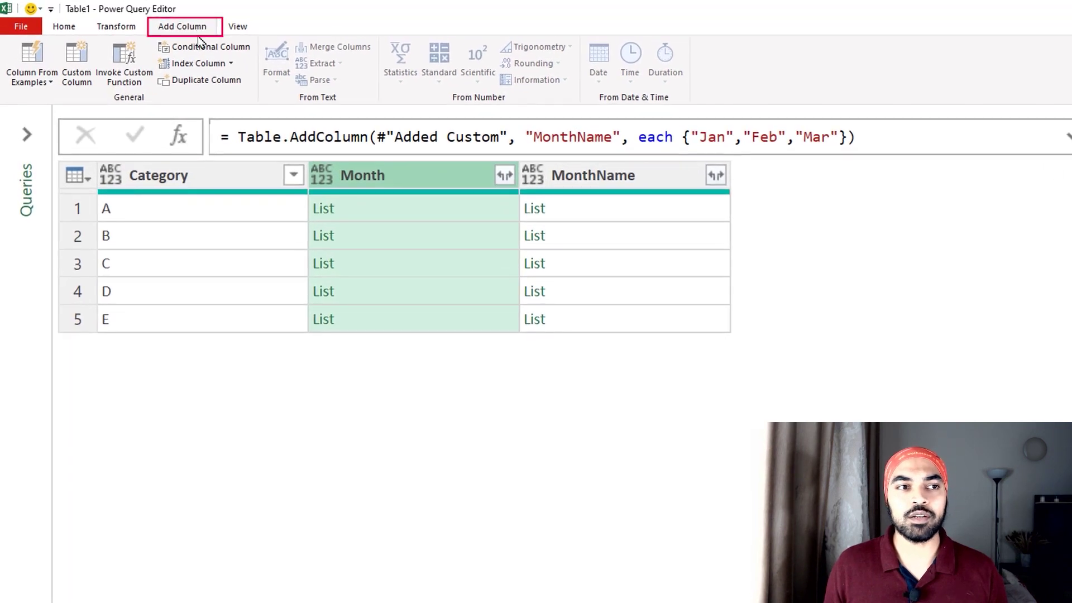
- Add a Custom column with the formula Table.FromColumns({[Month],[MonthName]})
click(83, 70)
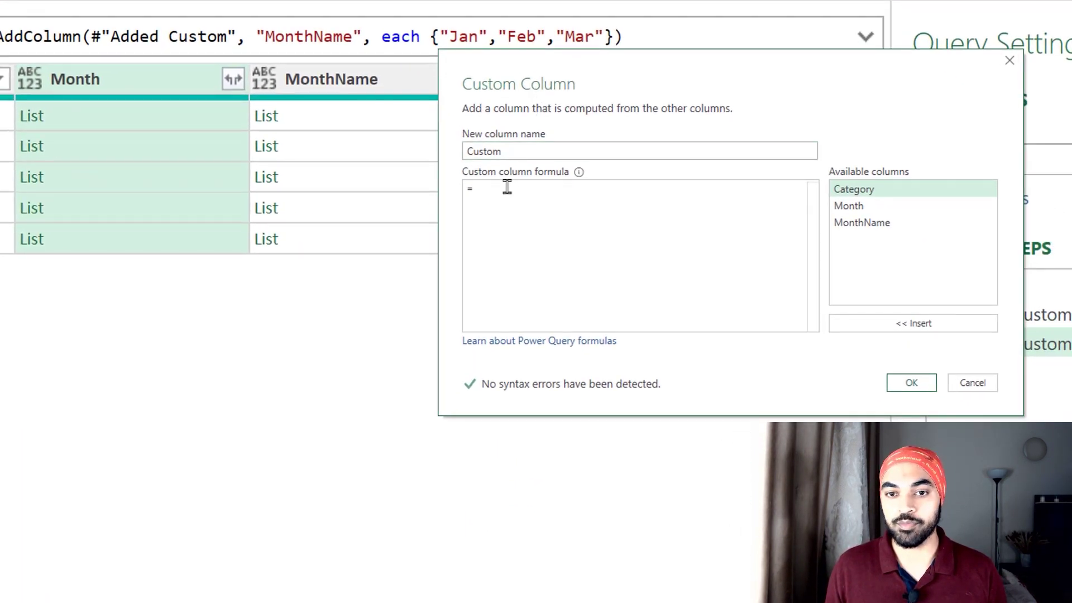
click(526, 201)
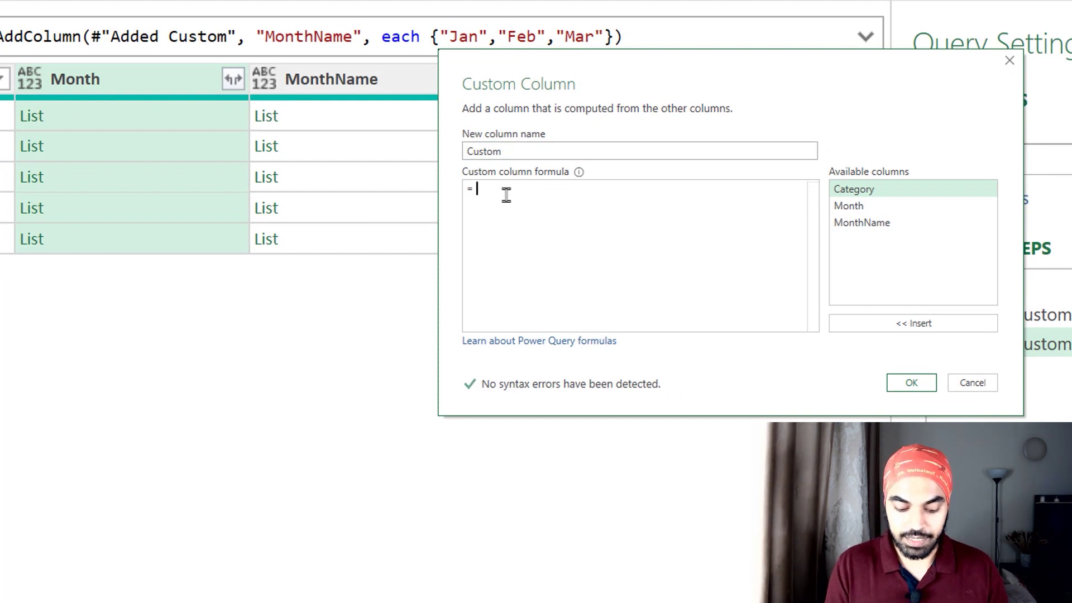
text(Table.)
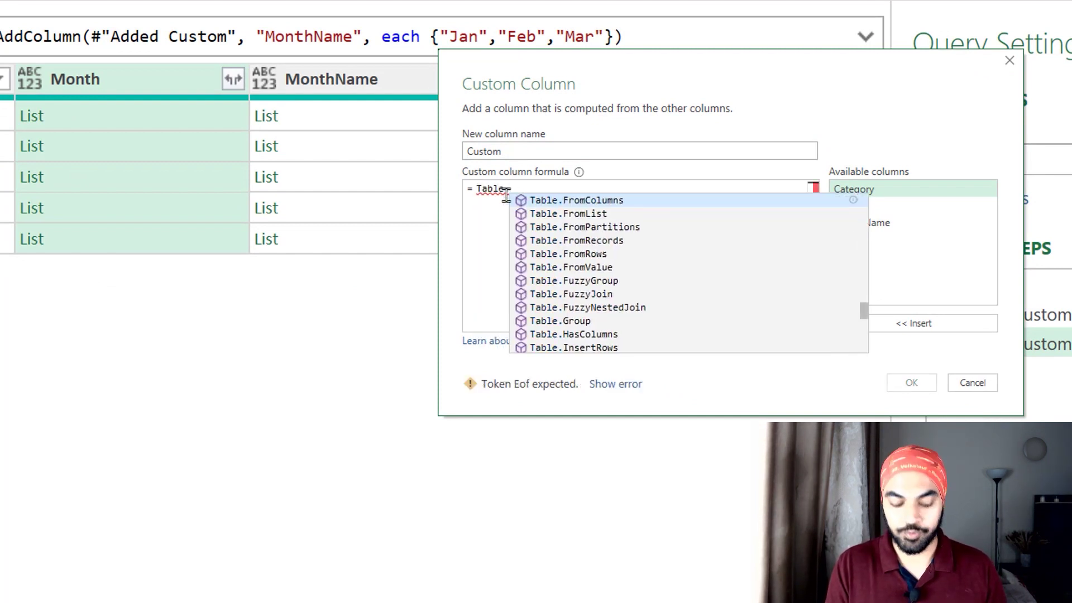
text(FromColumns()
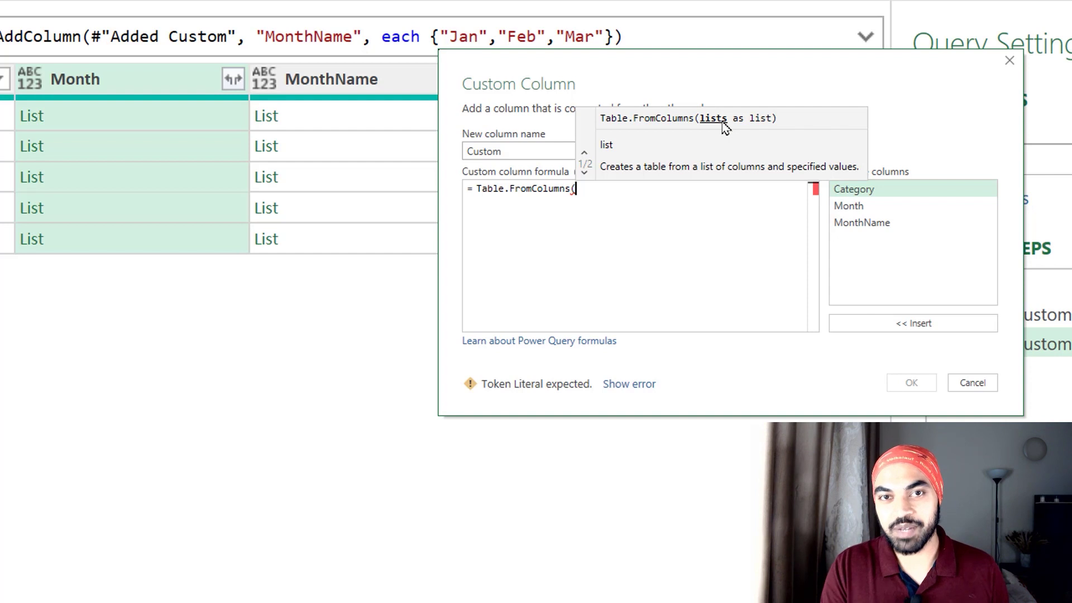
text({)
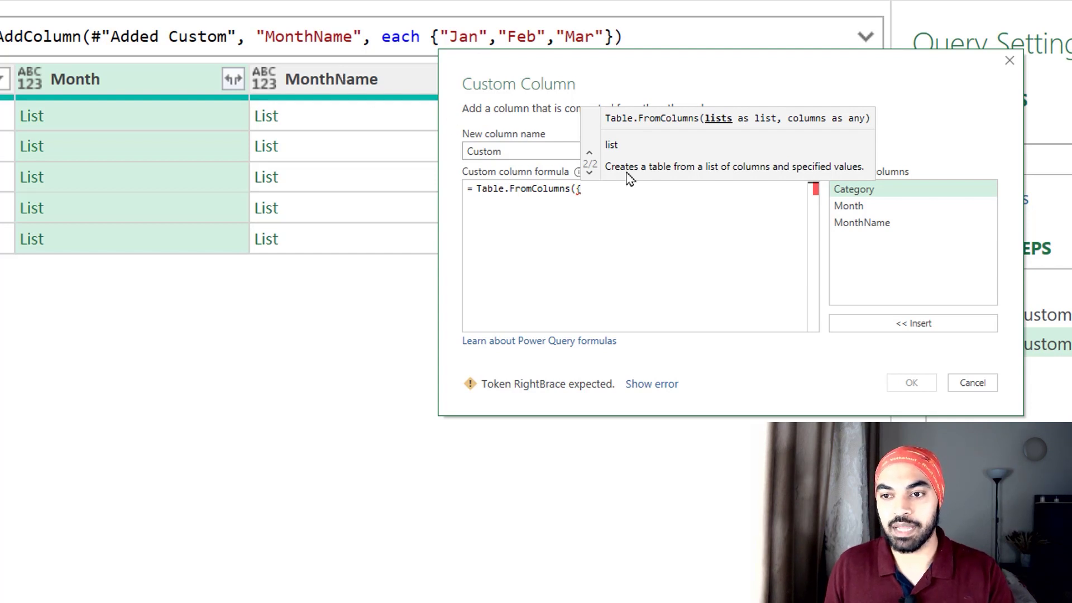
double_click(887, 211)
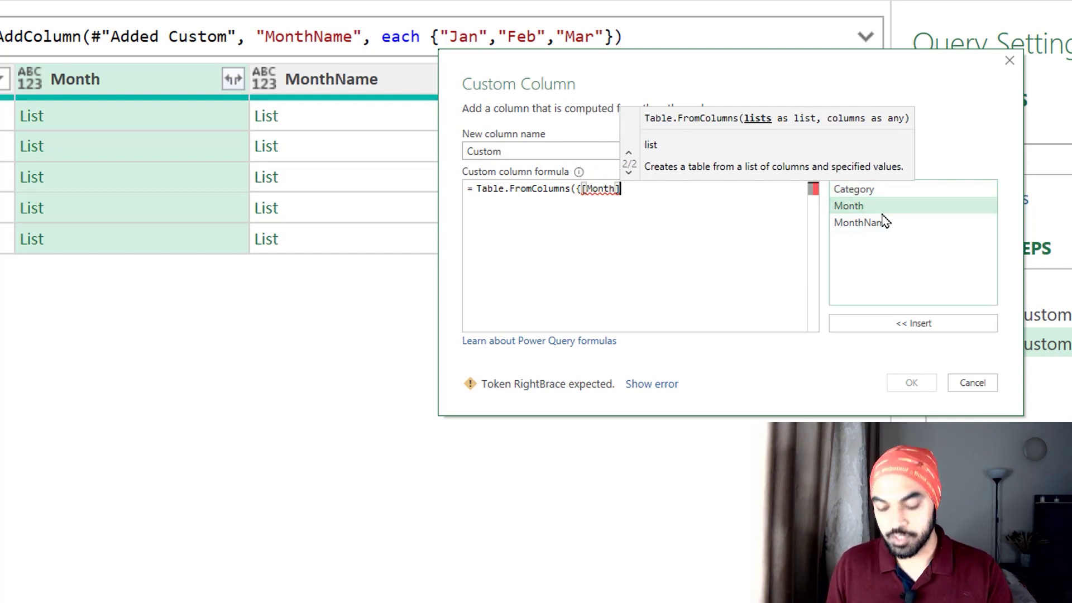
text(,)
double_click(876, 223)
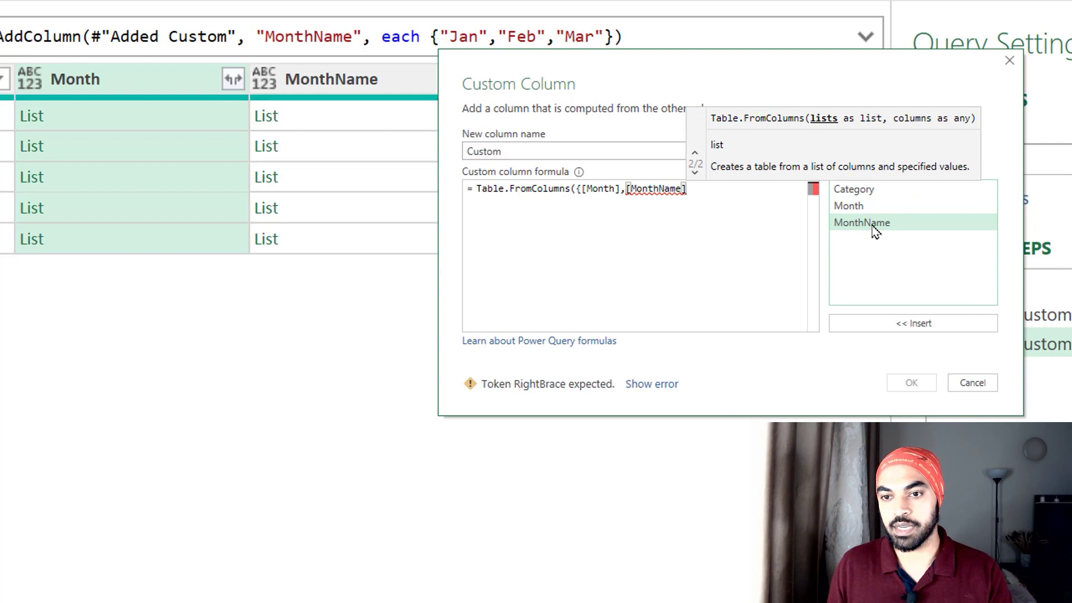
text(})
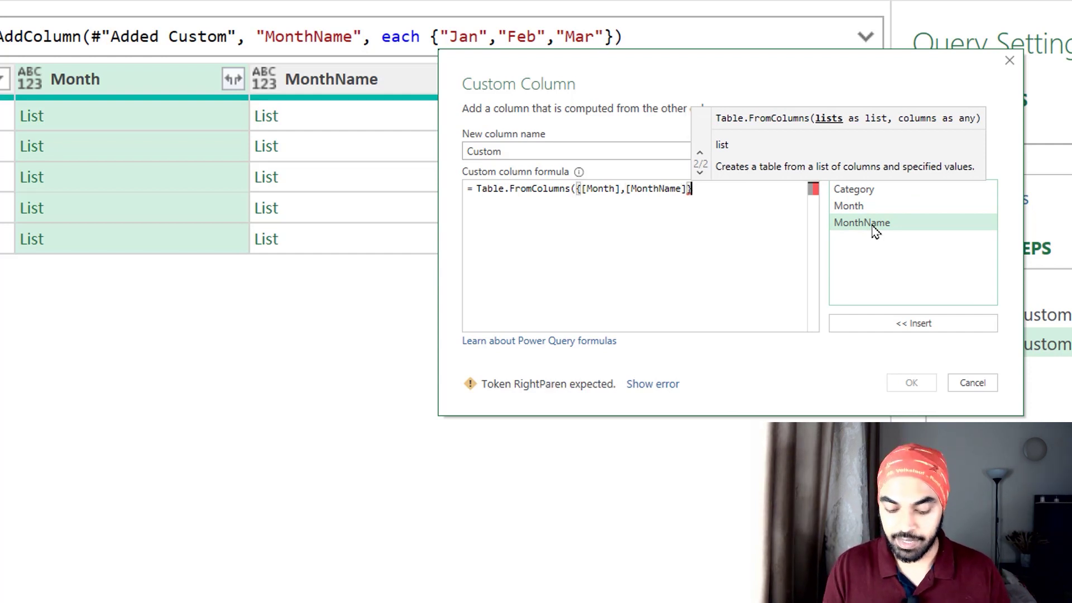
text())
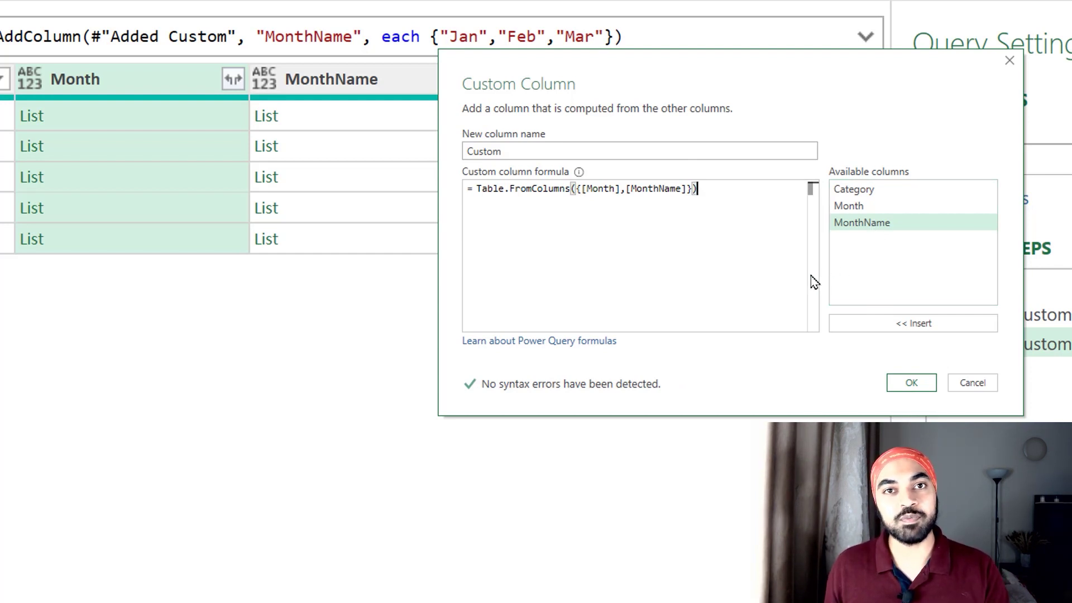
click(910, 383)
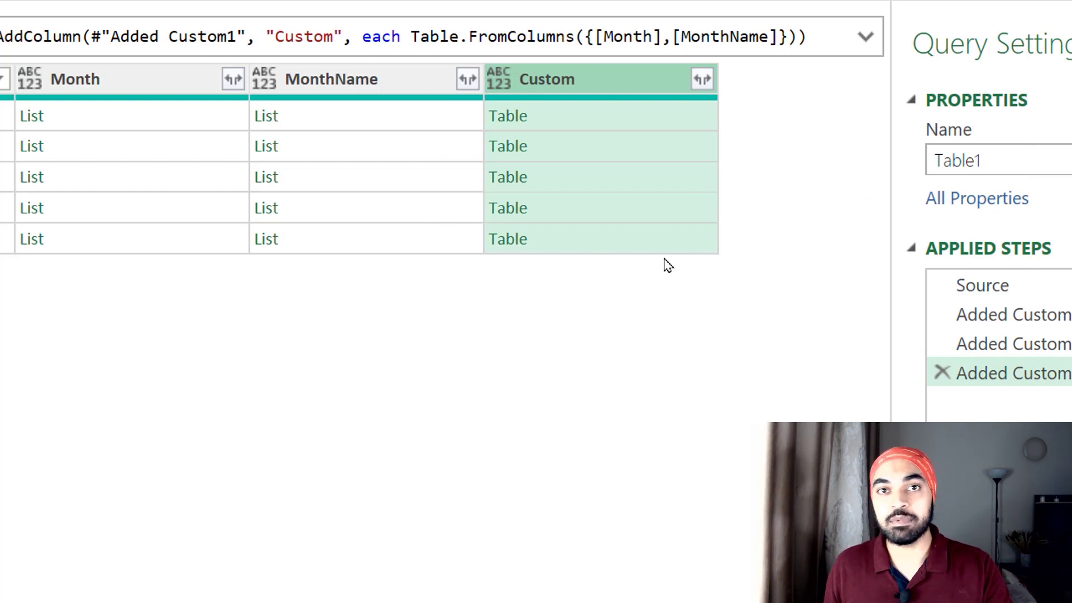
- Preview the first Custom table pairing 1–3 with Jan–Mar, then return to the Added Custom step
click(581, 118)
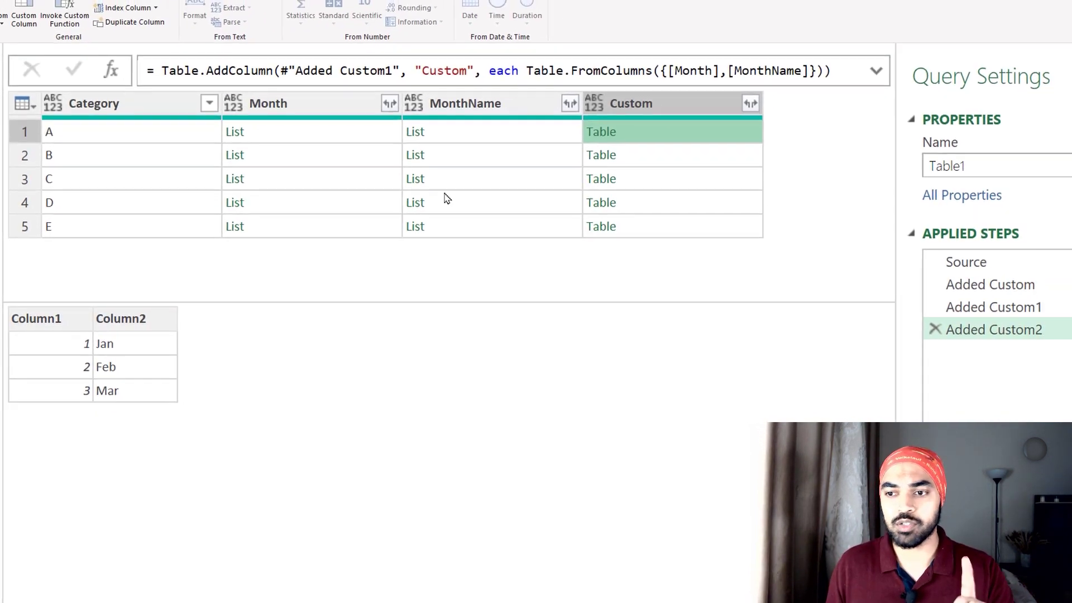
click(999, 292)
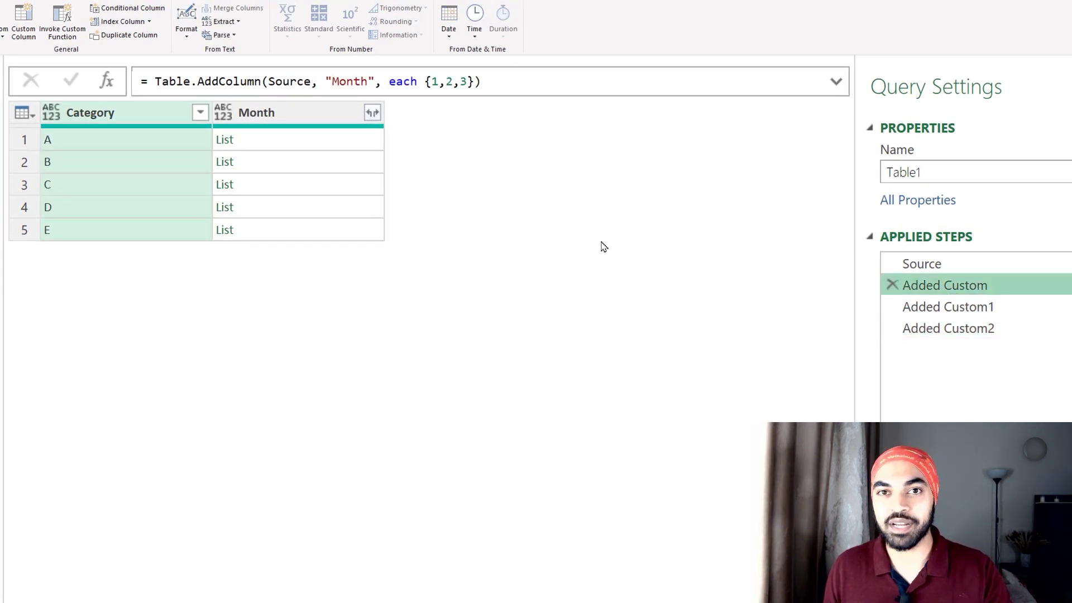
- Change the Month list formula from {1,2,3} to {1,2,3,4}
click(467, 82)
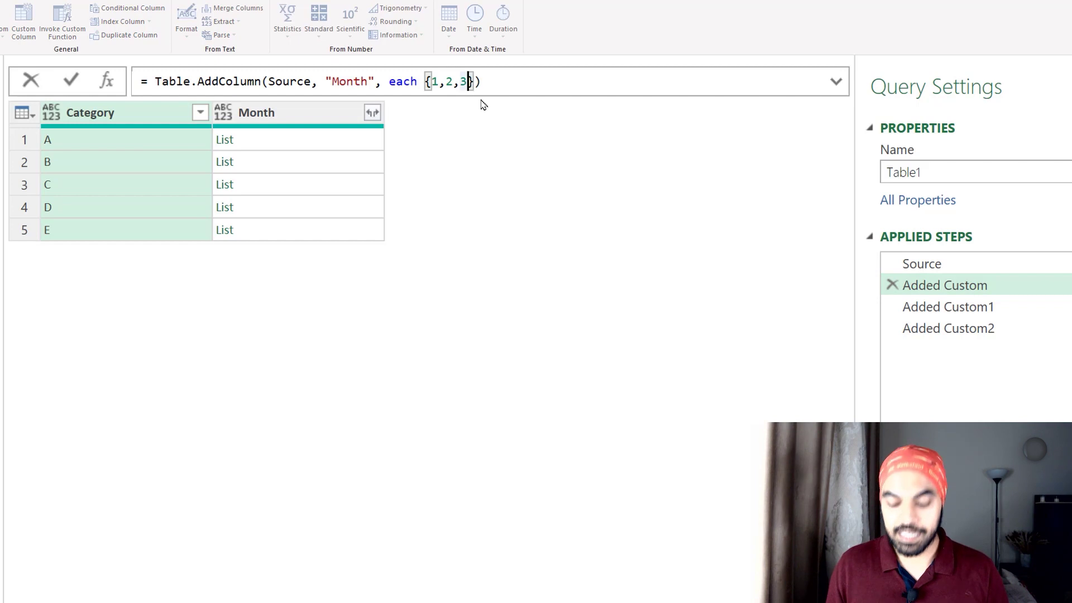
text(,4)
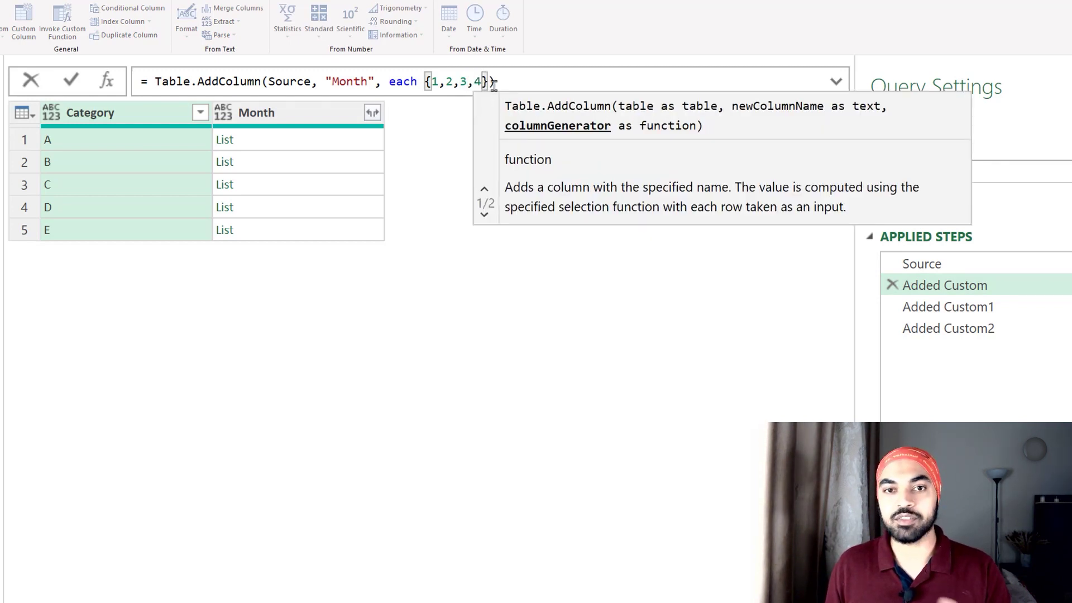
key(Return)
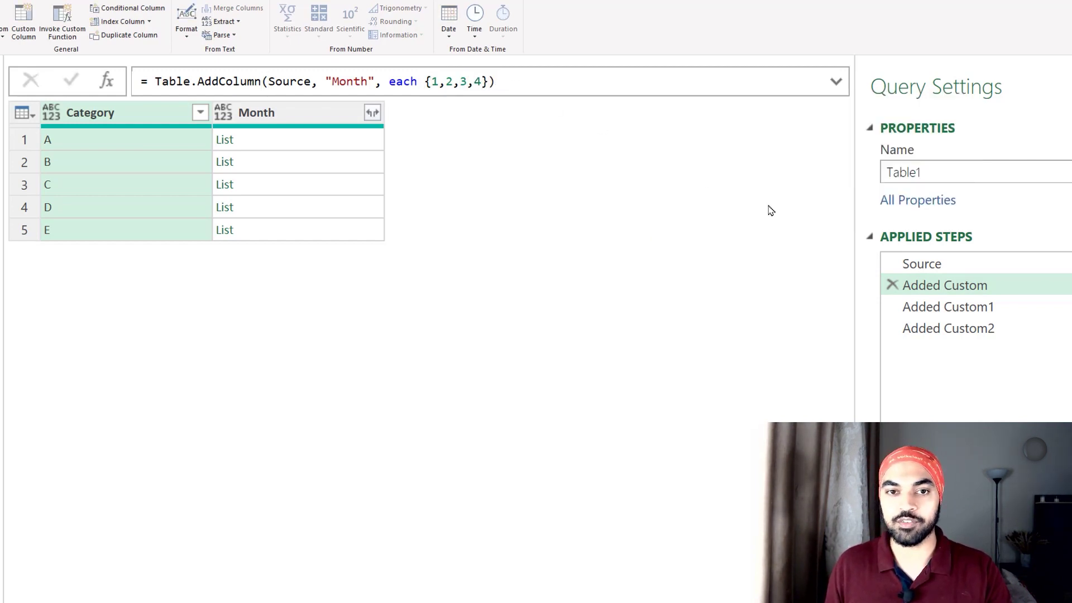
- Compare the Month and MonthName list previews, then check the Custom table pairing 4 with null
click(905, 307)
click(426, 143)
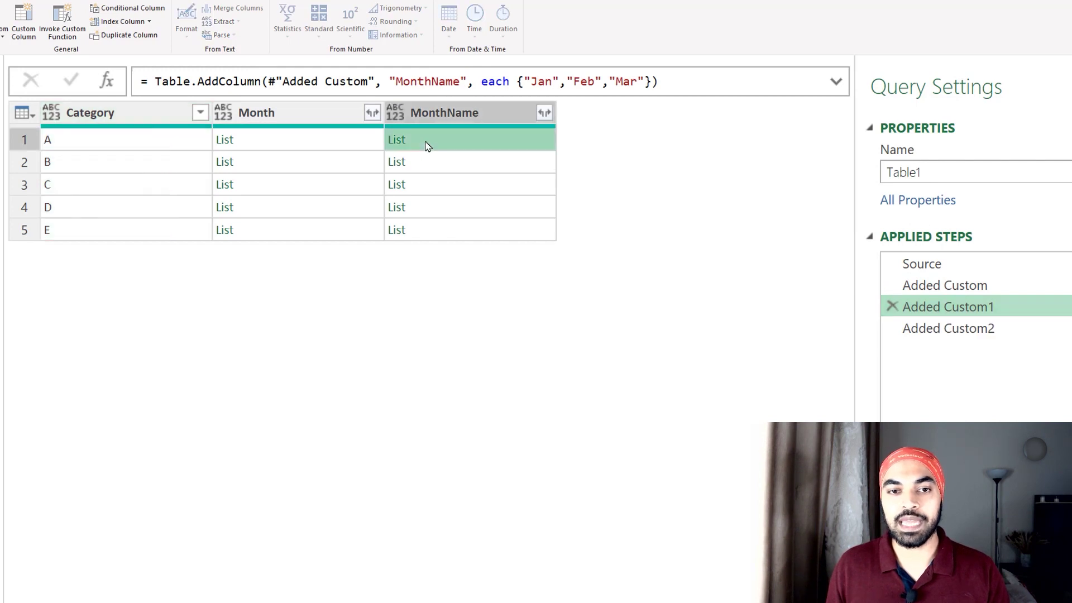
click(280, 139)
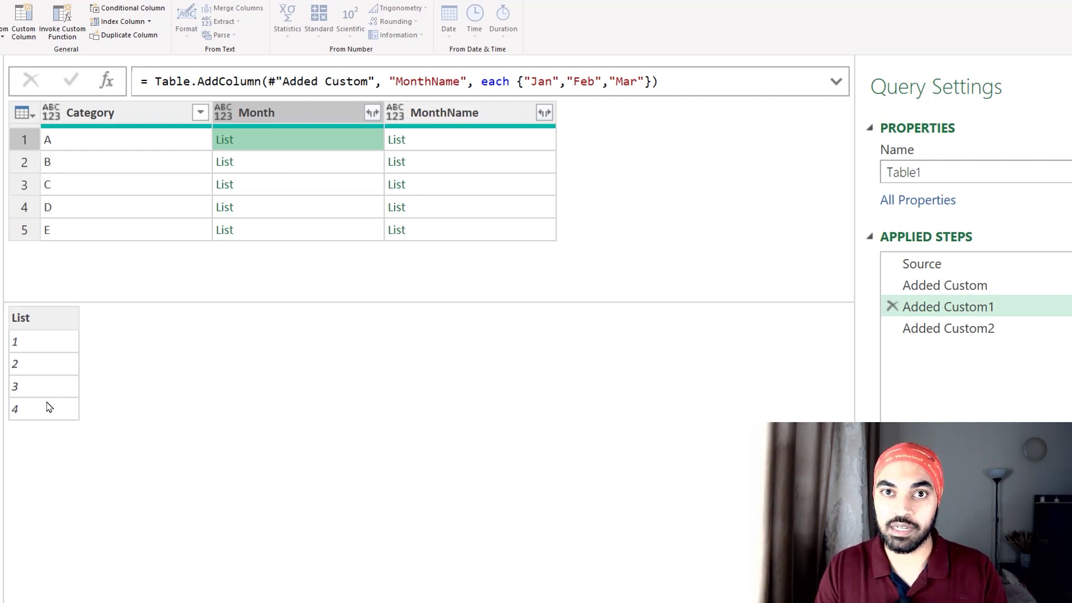
click(424, 141)
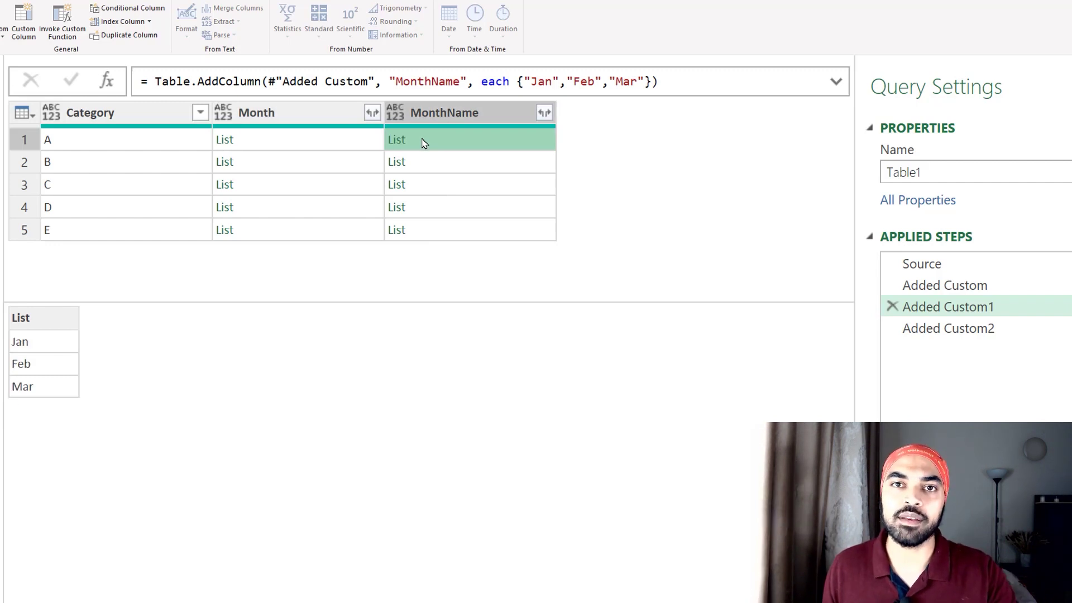
click(323, 146)
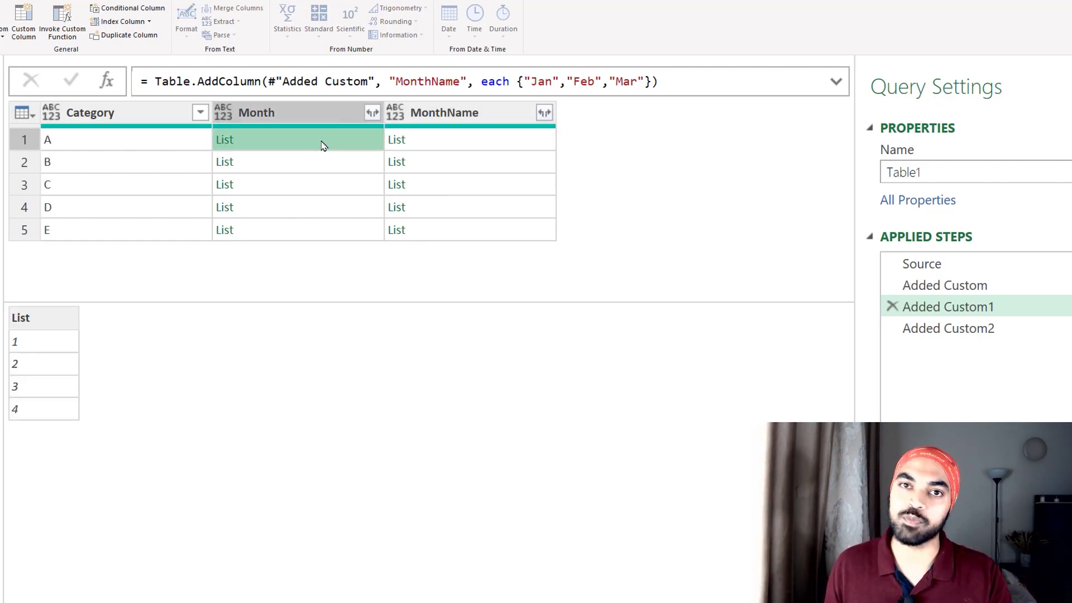
key(Down)
click(594, 143)
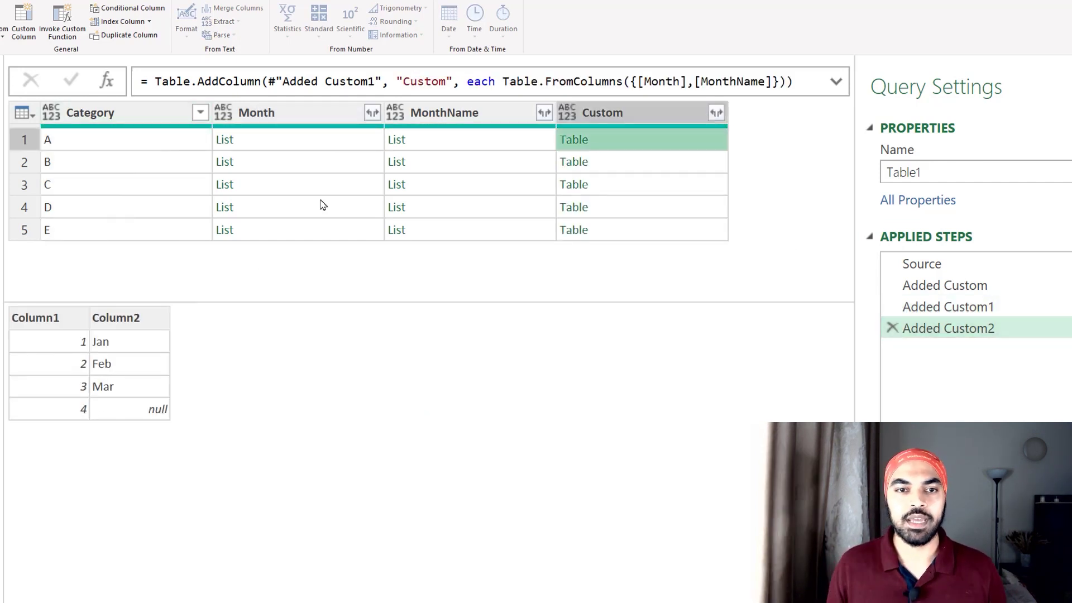
- Remove the Month and MonthName columns
click(319, 110)
ctrl+click(450, 112)
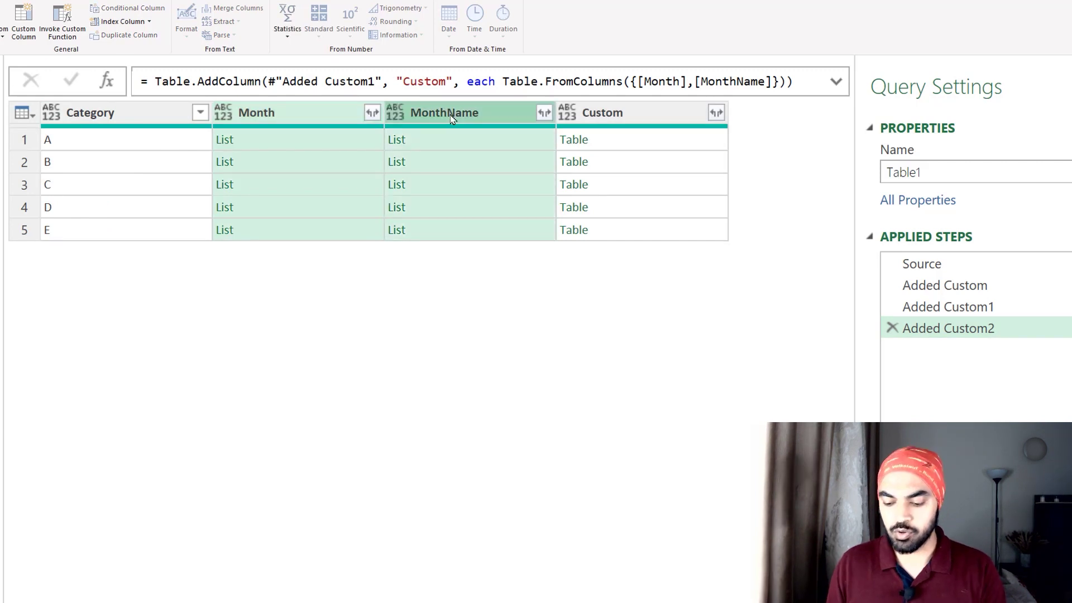
key(Delete)
- Expand Custom into Column1 and Column2 without the column-name prefix
click(372, 112)
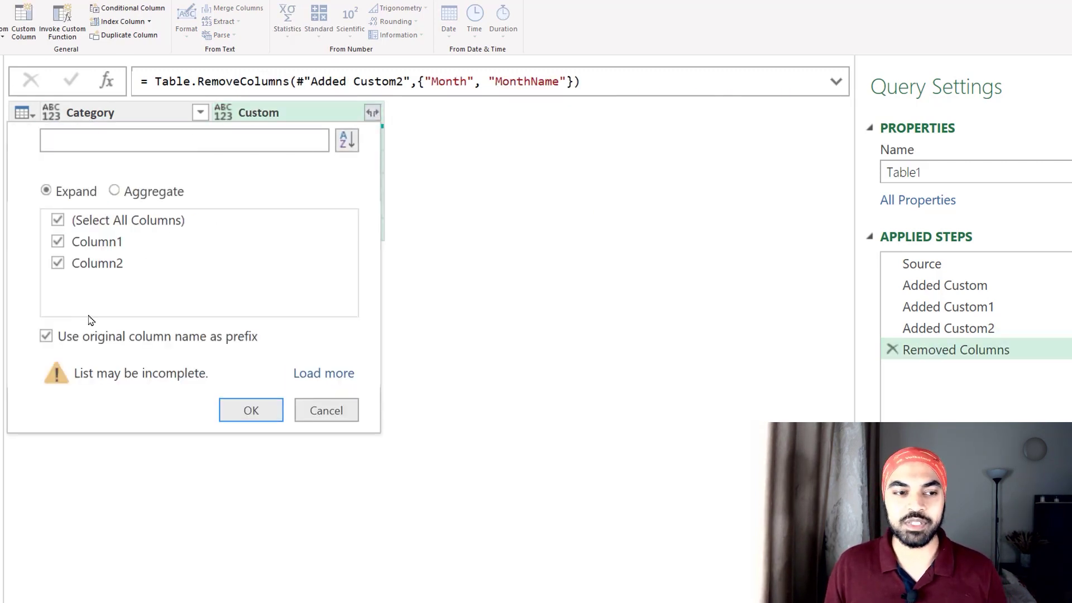
click(87, 338)
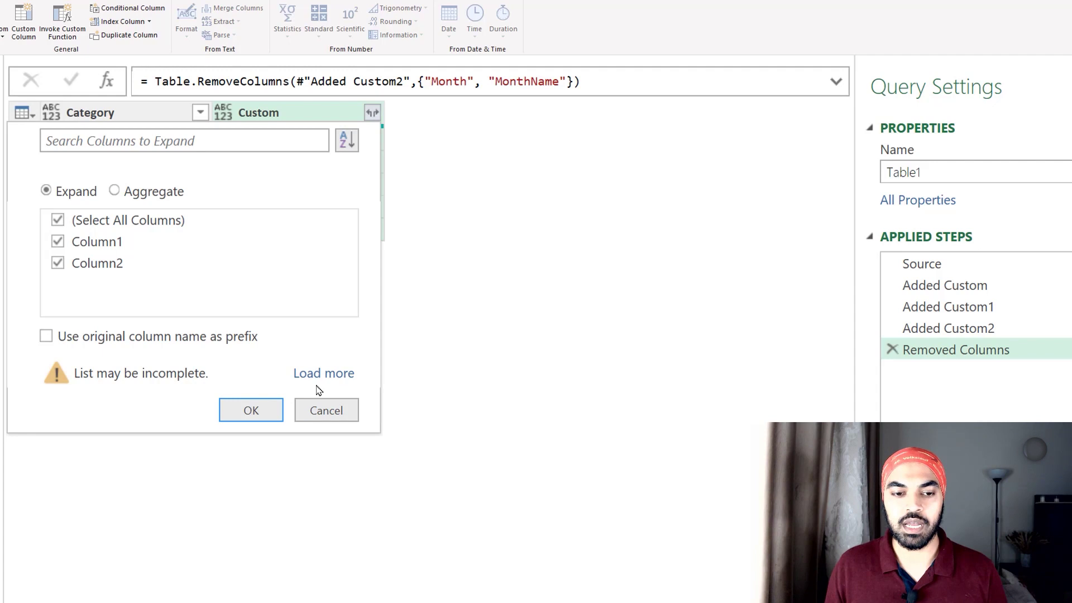
click(253, 411)
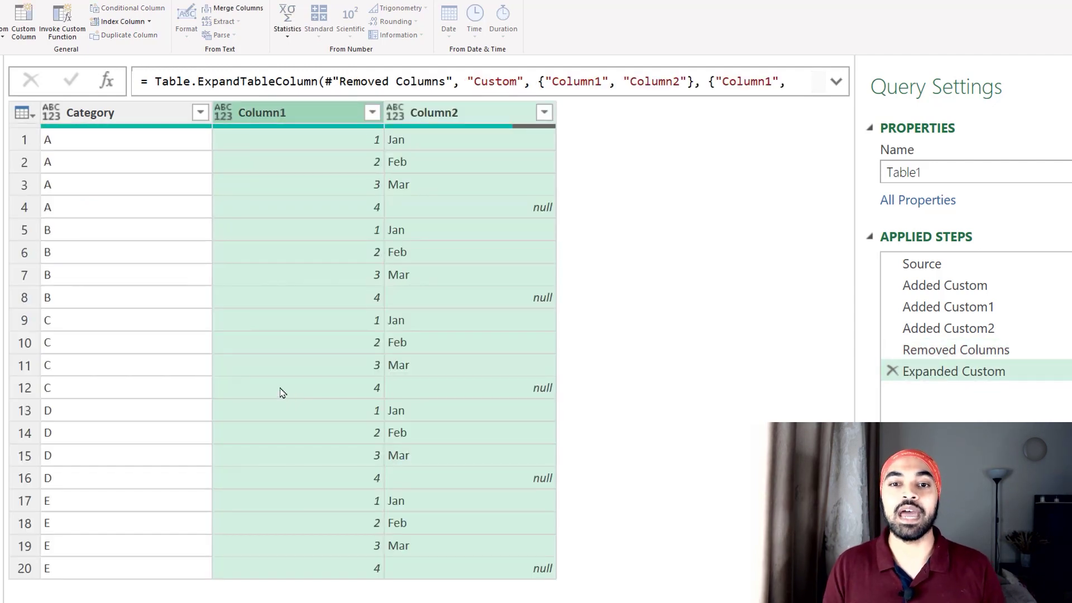